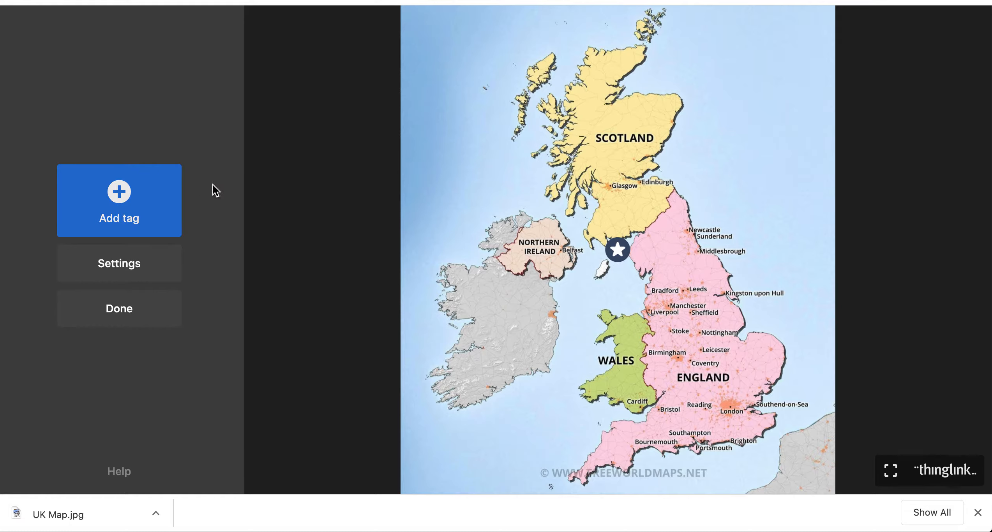
Step: Move the dark blue star tag beside the Isle of Man, and add a text and media tag with a green star icon
left_click_drag(619, 252, 623, 271)
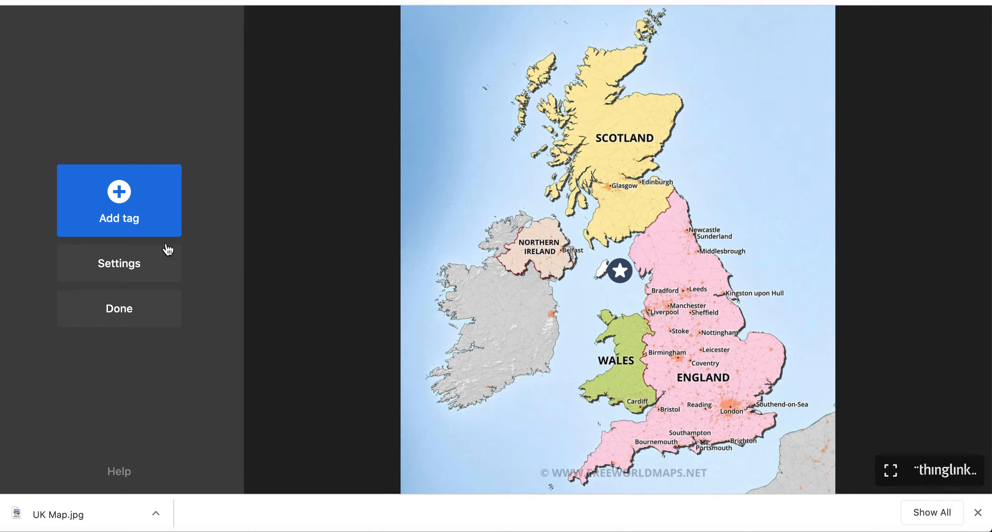
left_click(122, 198)
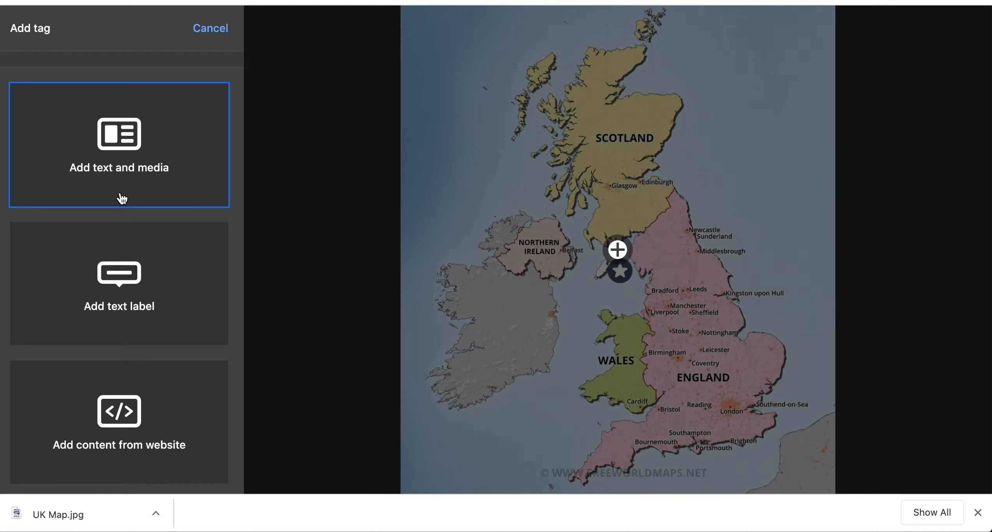
left_click(123, 170)
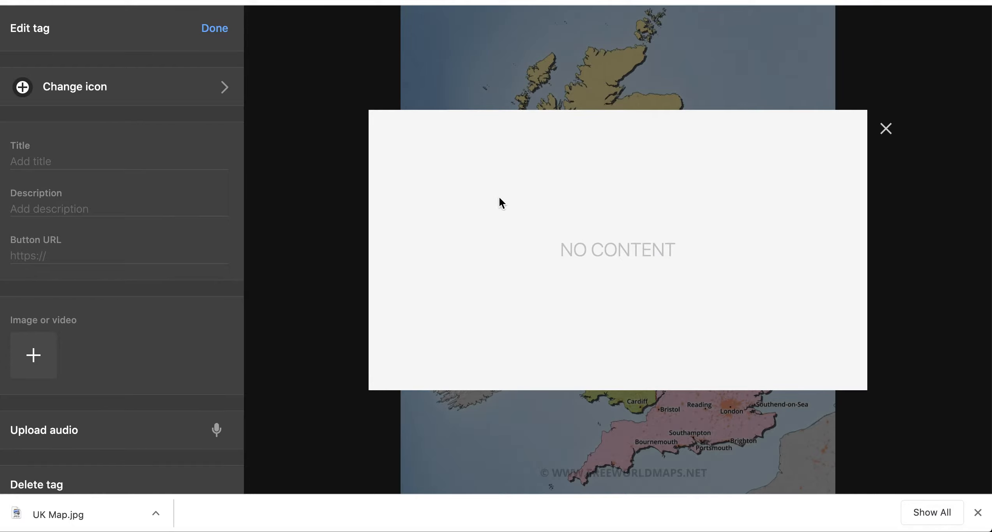
left_click(117, 87)
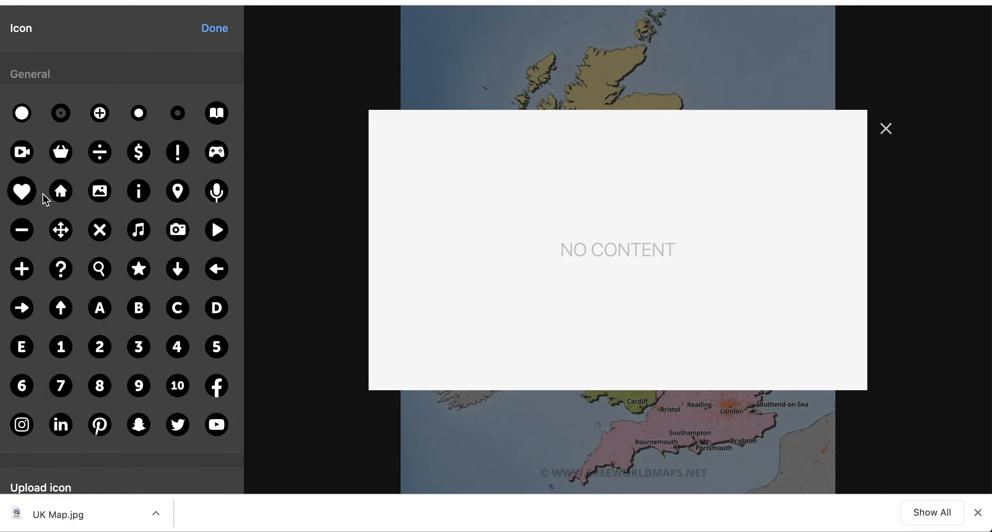
left_click(139, 269)
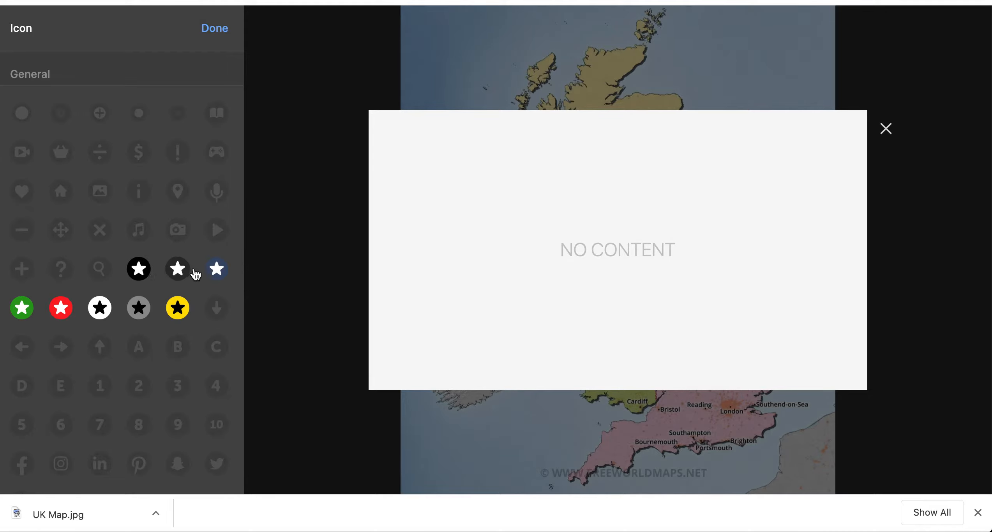
left_click(22, 307)
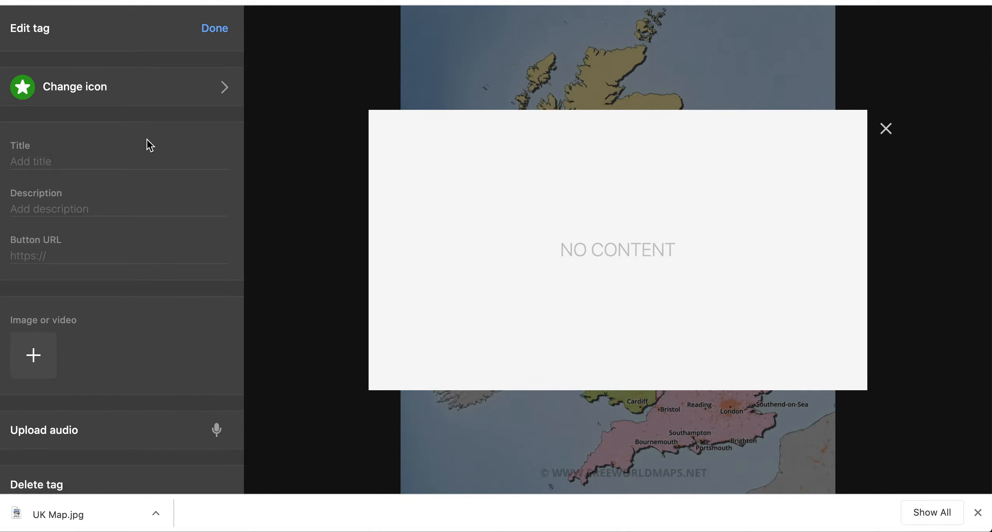
left_click(77, 160)
type("Wales")
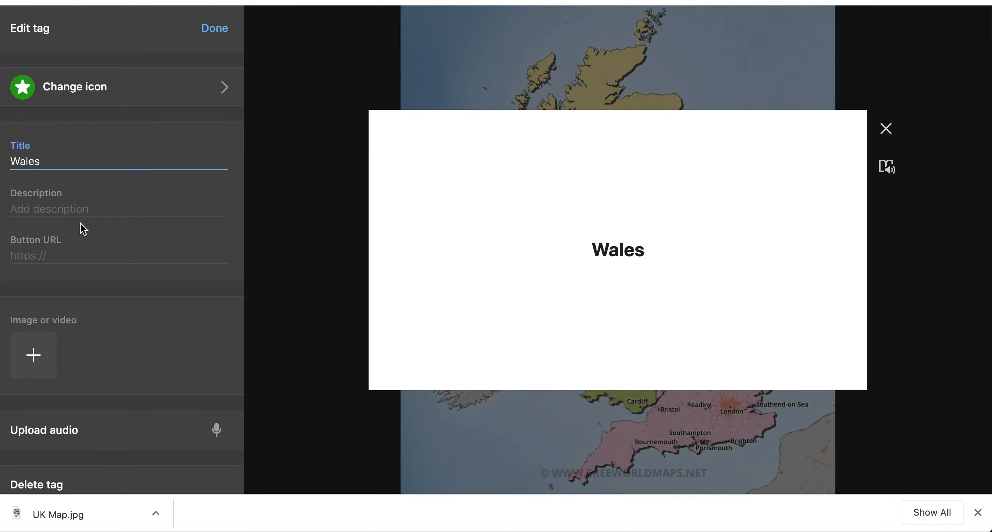
left_click(53, 206)
left_click(58, 253)
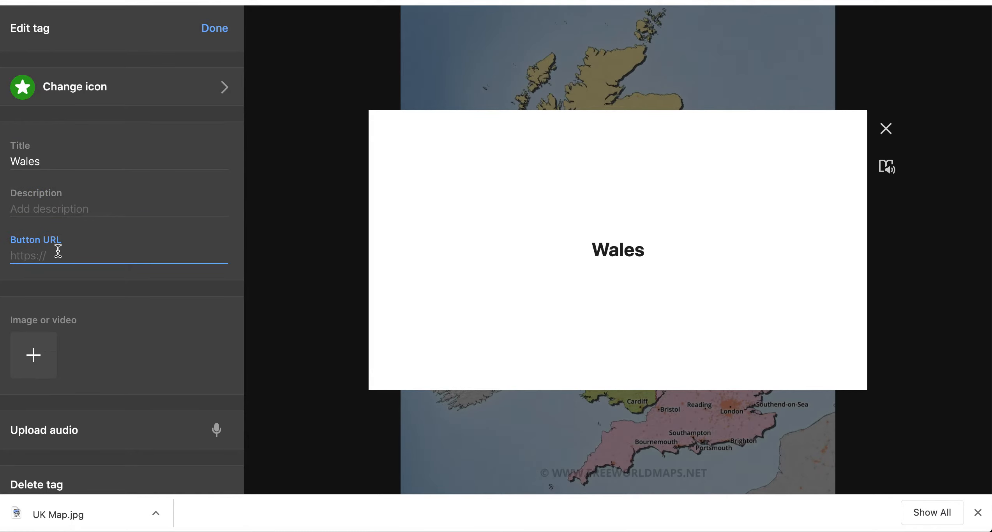
type("https://gov.wales/preparing-new-curriculum")
Step: Record an audio clip for the Wales tag, finish editing it, and place the green star on southern Wales near Cardiff
scroll(113, 366, "down", 3)
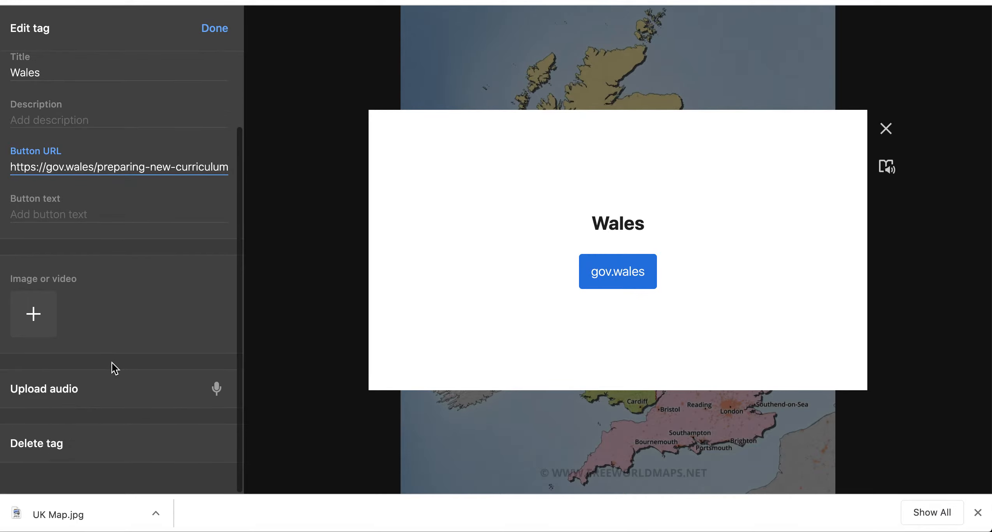
left_click(217, 390)
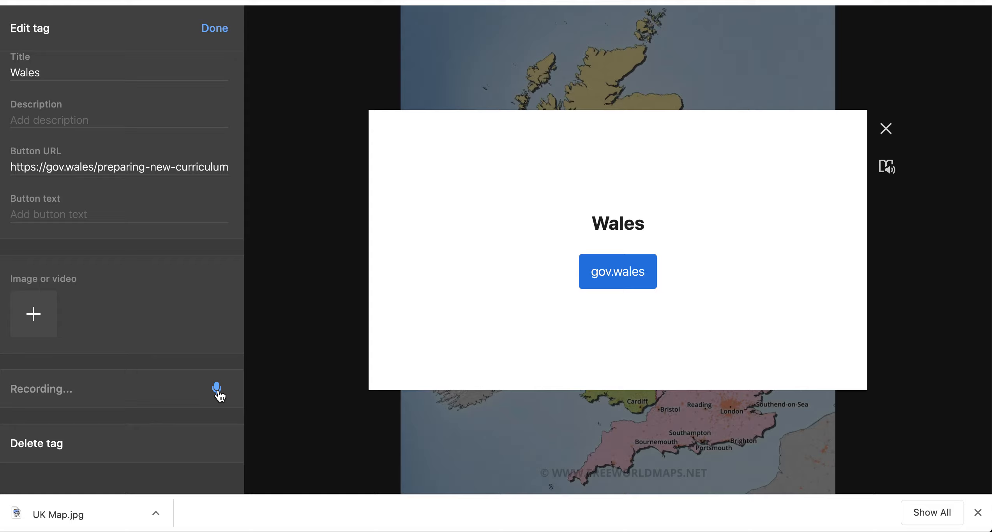
left_click(217, 390)
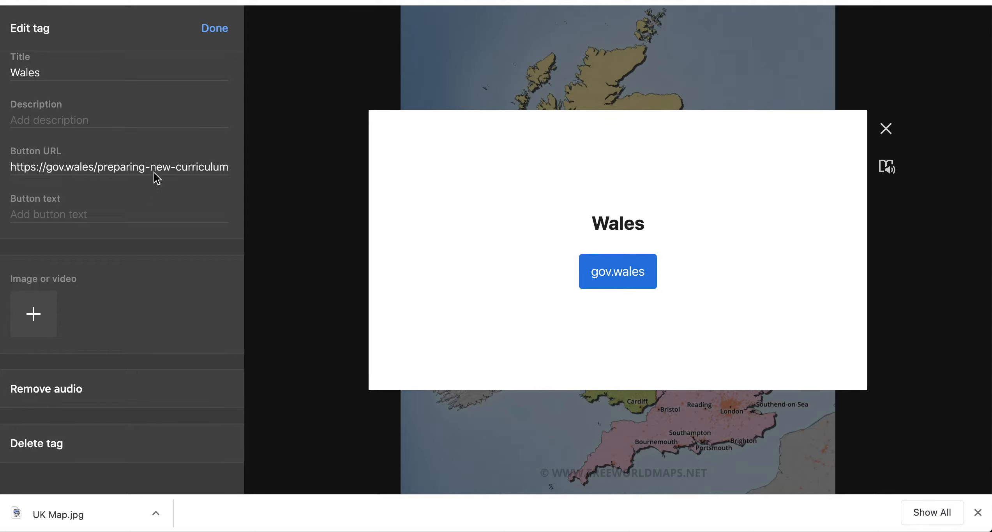
left_click(214, 34)
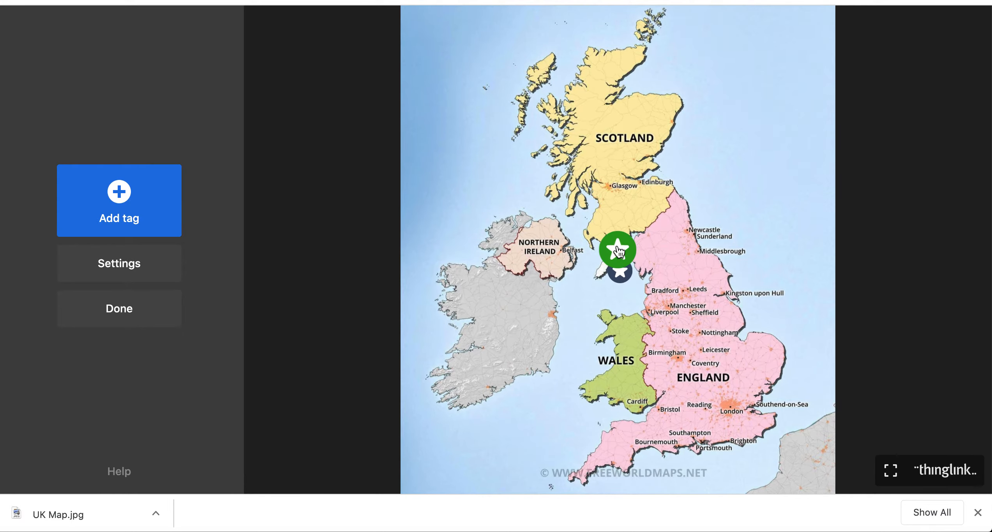
left_click_drag(619, 250, 626, 388)
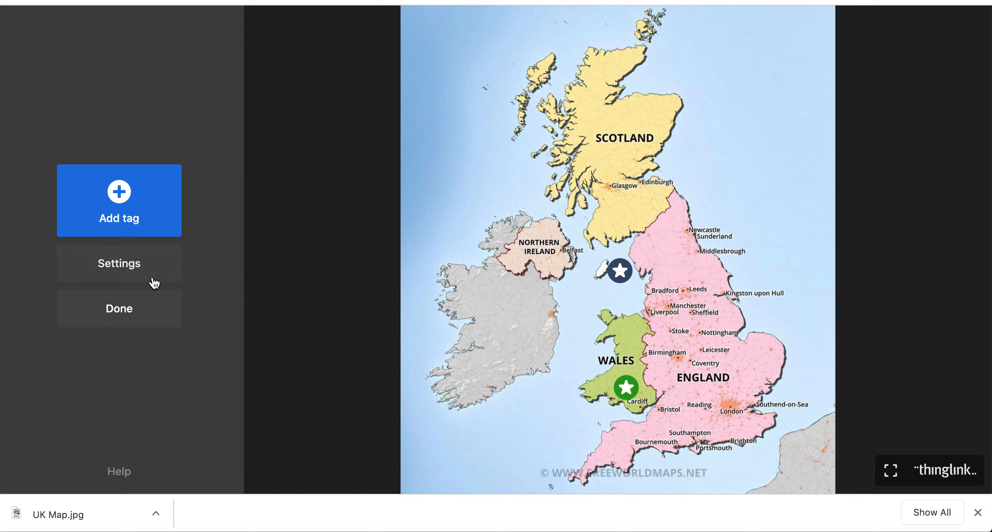
Step: Turn on the pulsing animation for all tags and finish editing the UK map image
left_click(134, 269)
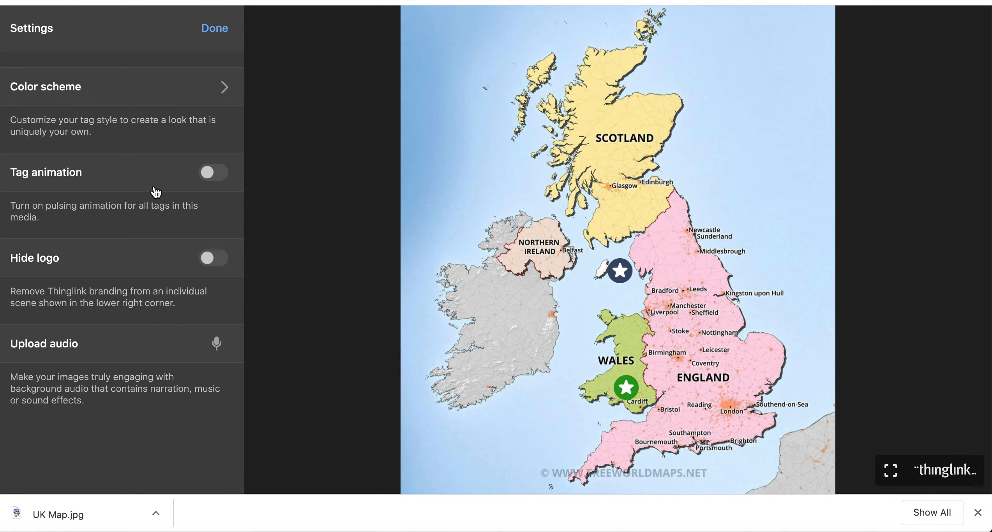
left_click(220, 176)
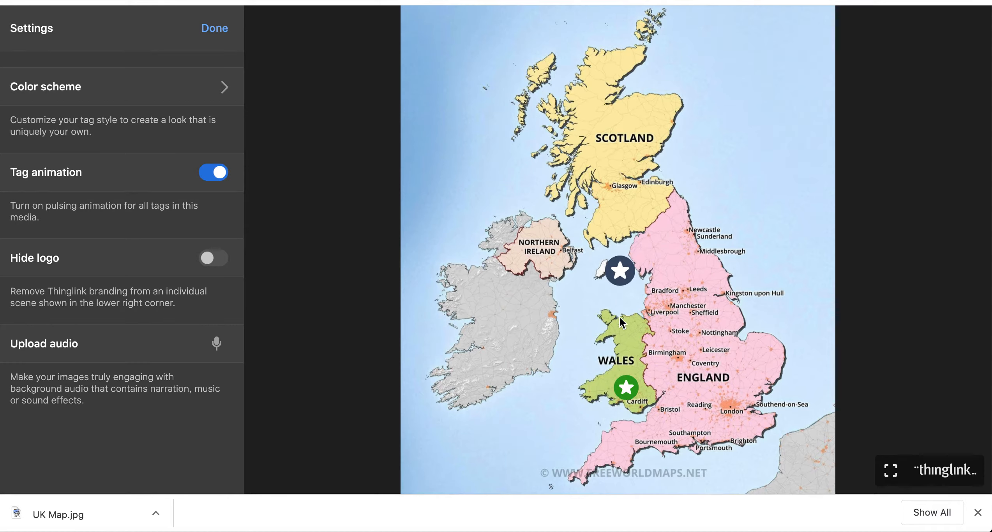
left_click(206, 28)
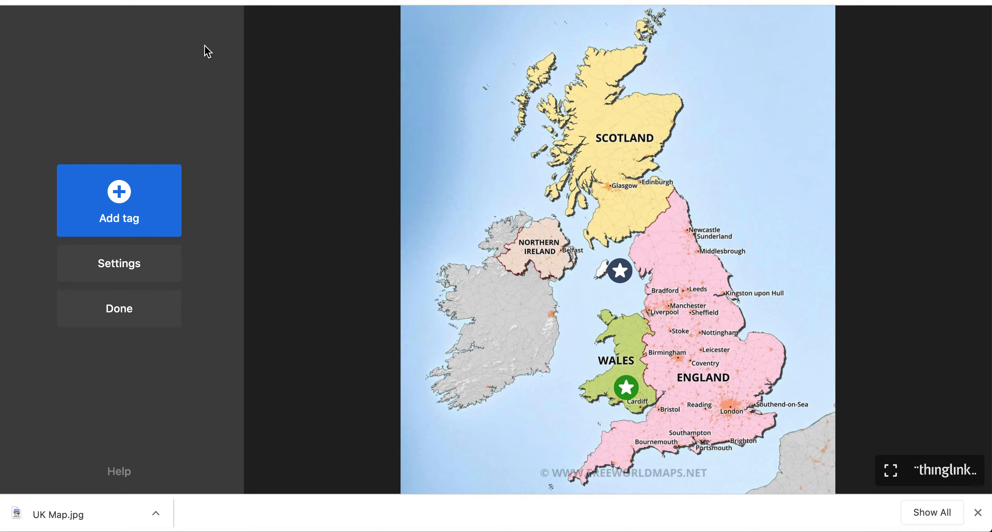
left_click(141, 305)
scroll(428, 346, "down", 10)
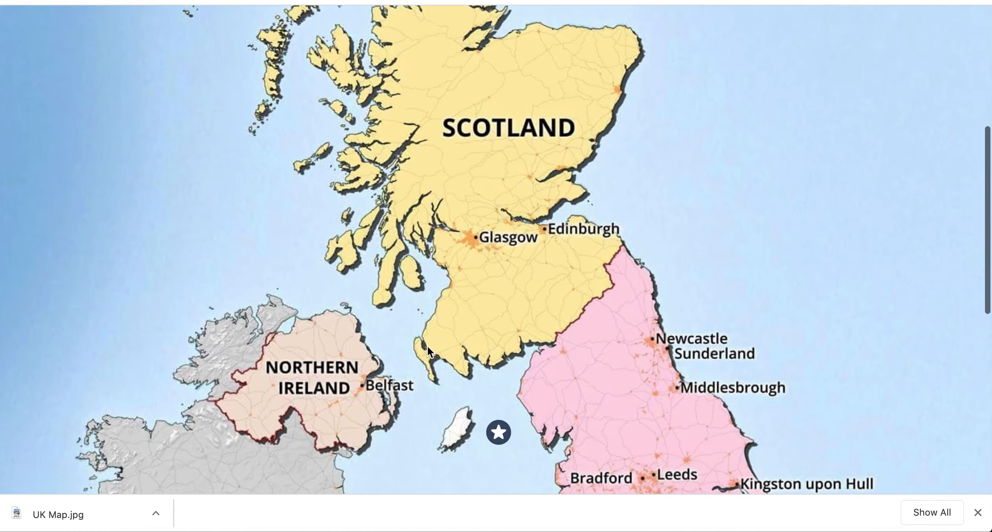
scroll(428, 347, "up", 10)
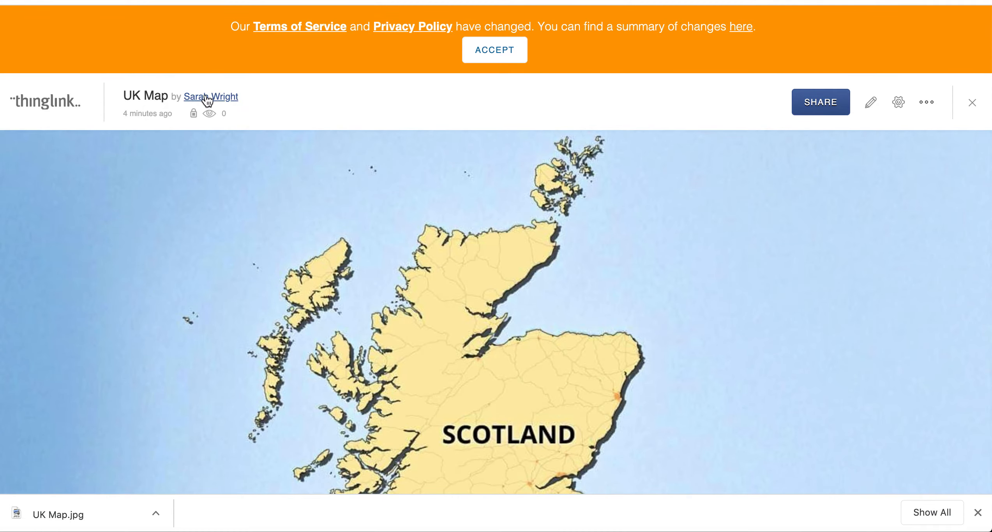
Step: Open the sharing options for the UK Map and copy its embed code
left_click(832, 108)
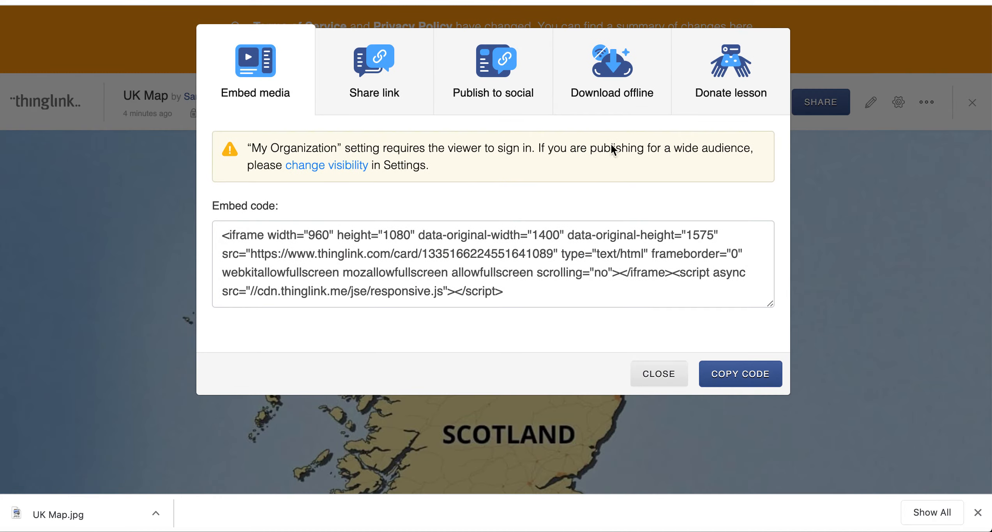
left_click(377, 97)
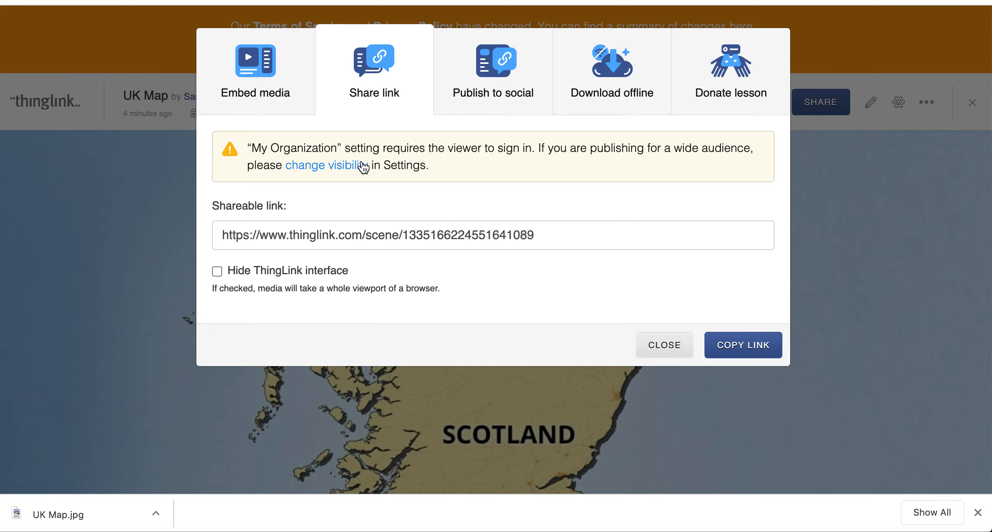
left_click(277, 97)
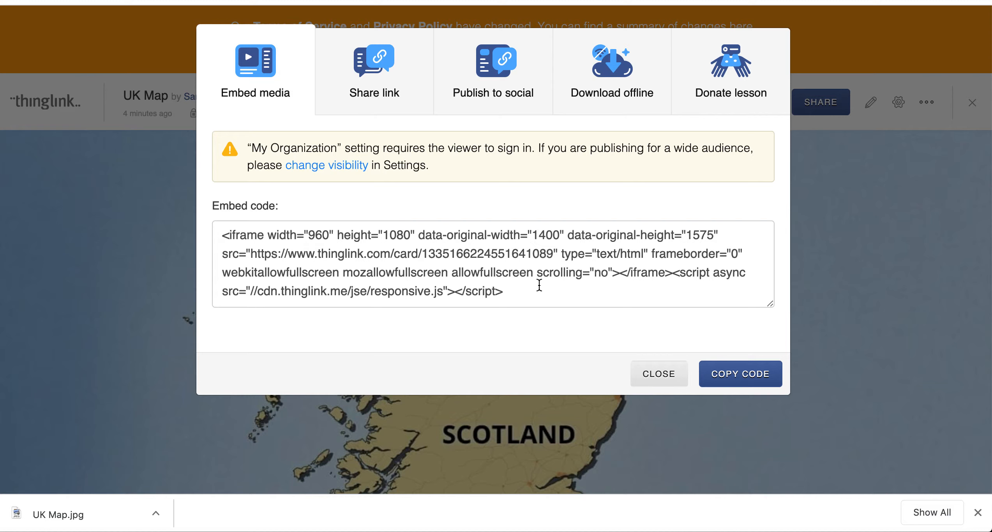
left_click_drag(517, 292, 209, 235)
left_click(744, 375)
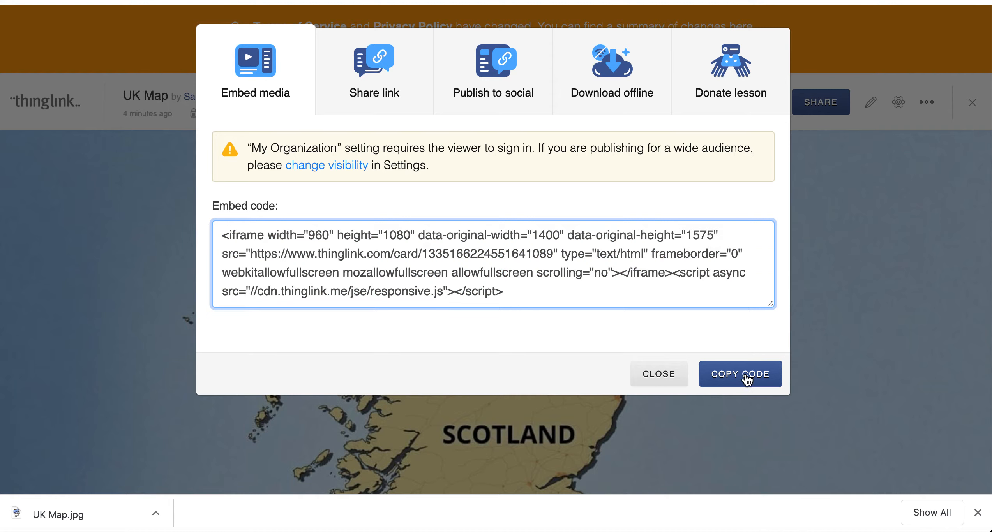
left_click(137, 205)
Step: Switch to the Blackboard course and create an item in "Authentic experiences in PE" named "The national curricula of the UK"
left_click(409, 1)
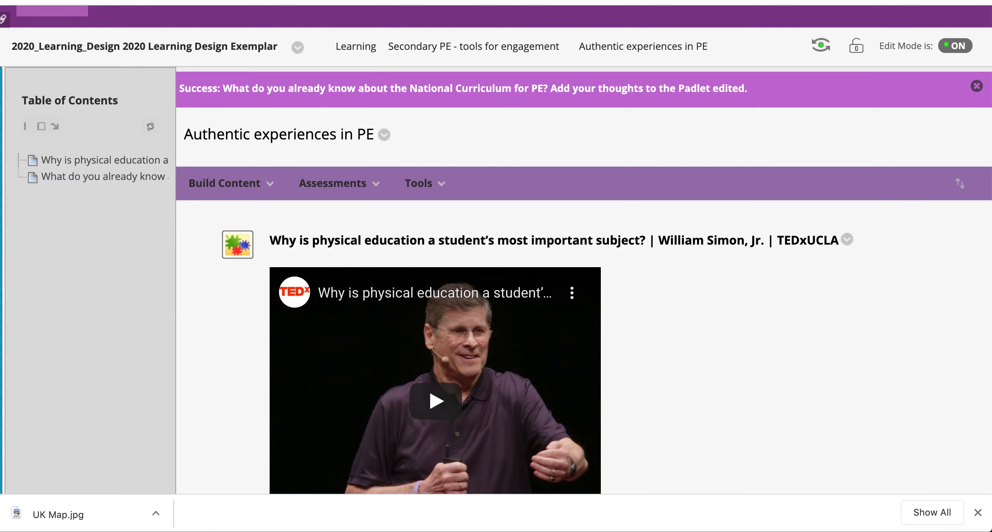
scroll(277, 392, "down", 15)
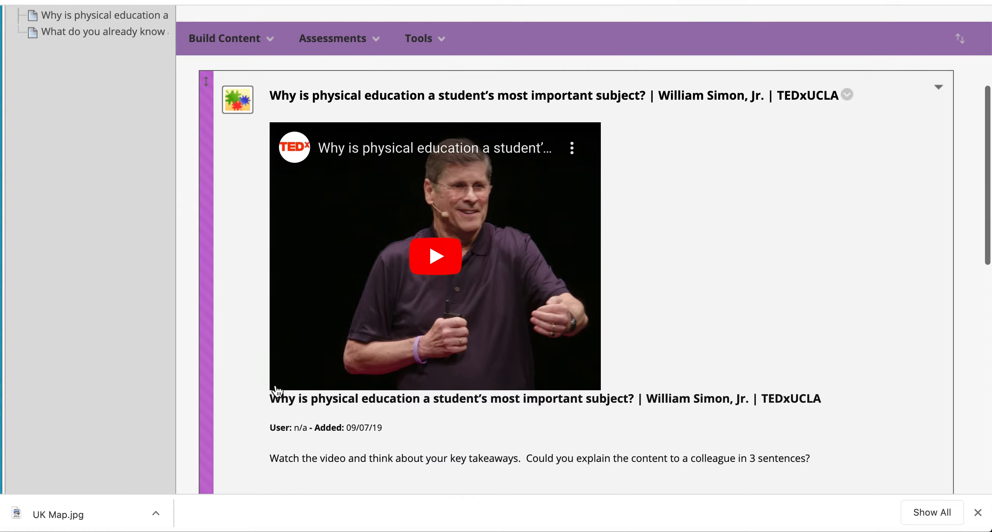
scroll(277, 391, "up", 10)
scroll(277, 391, "up", 5)
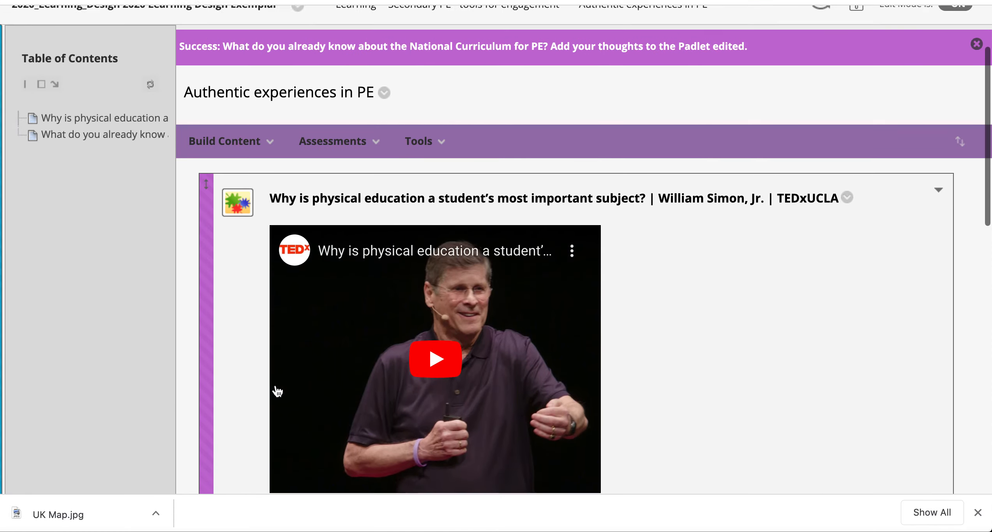
left_click(260, 155)
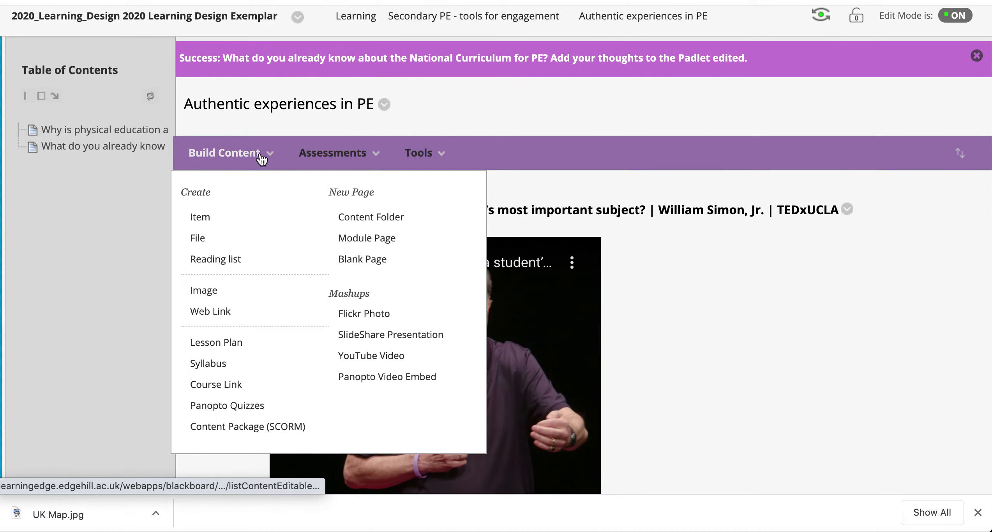
left_click(201, 217)
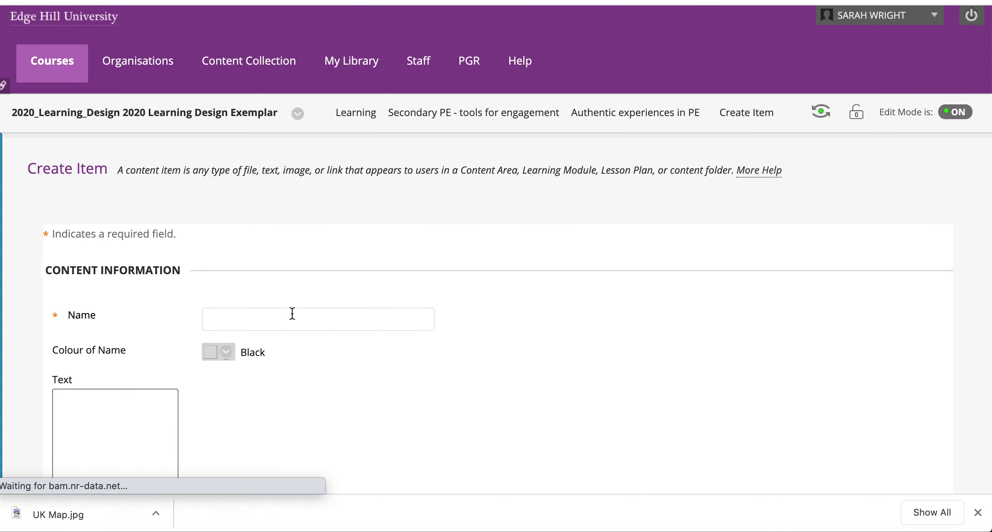
left_click(292, 313)
type("T")
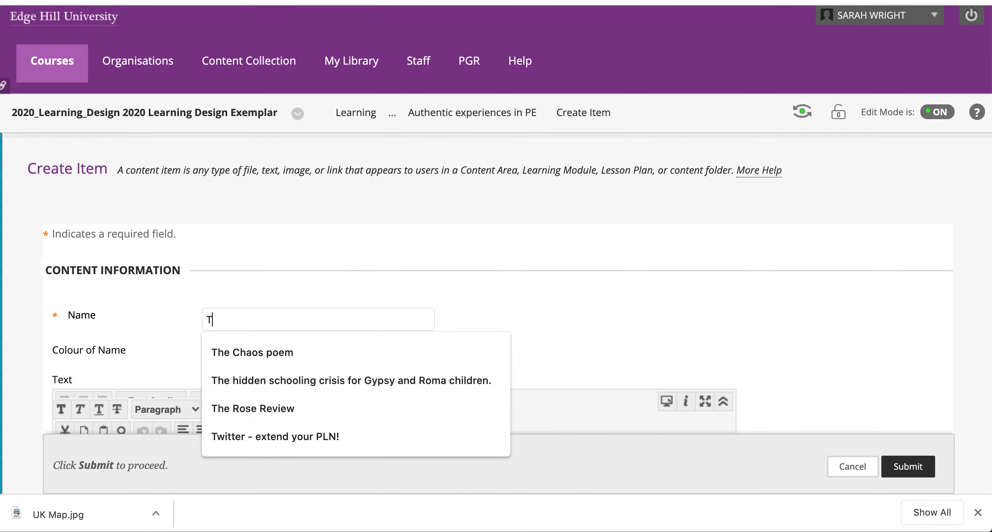
type("he national curricula of the UK")
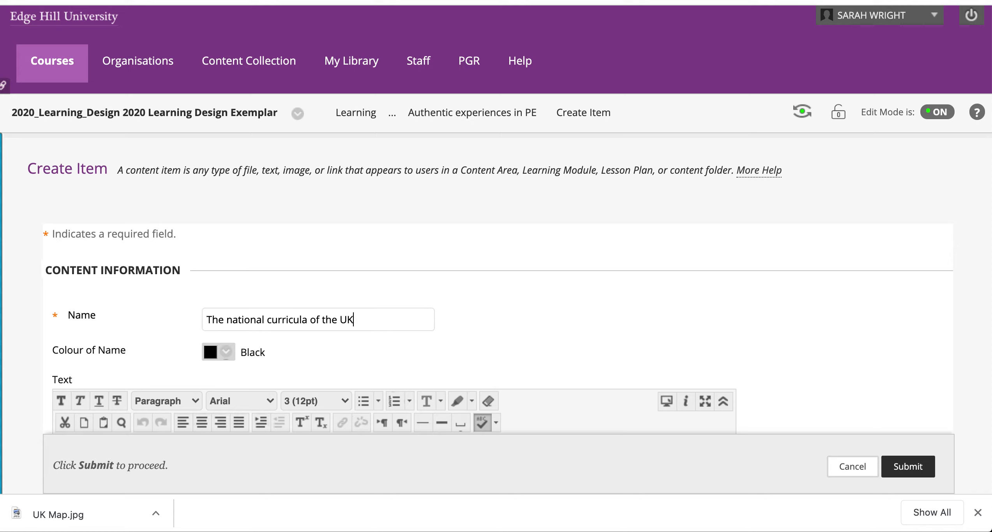
Step: Insert the copied ThingLink embed code as HTML in the item's text and update the content
scroll(281, 337, "down", 4)
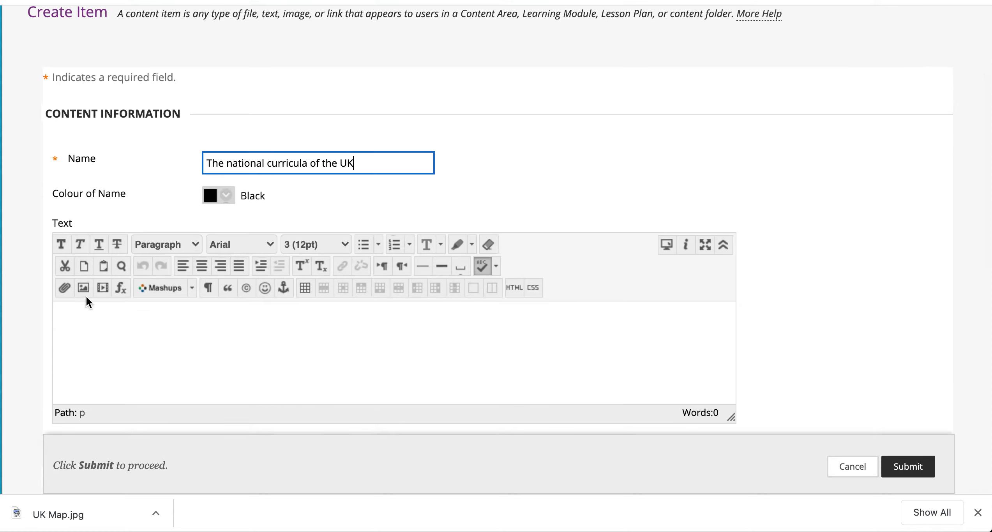
left_click(86, 336)
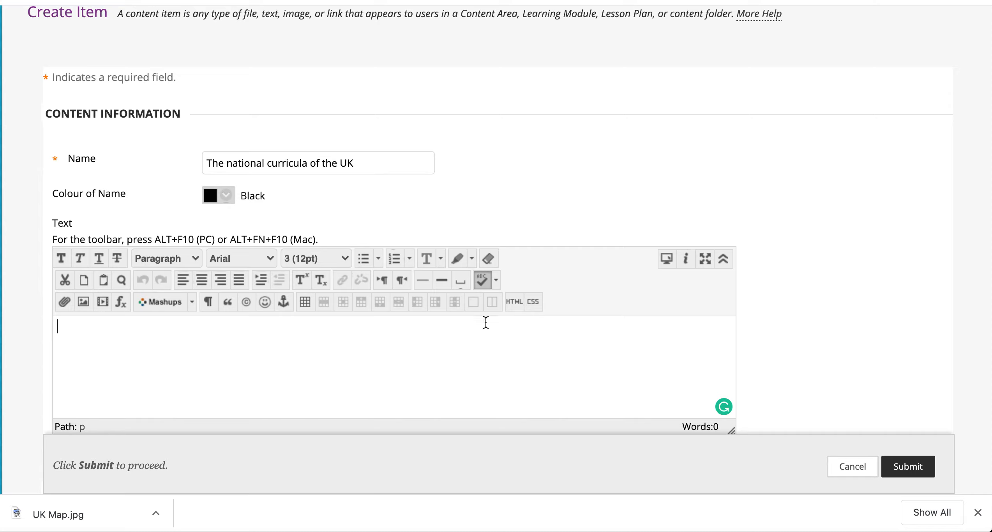
left_click(518, 307)
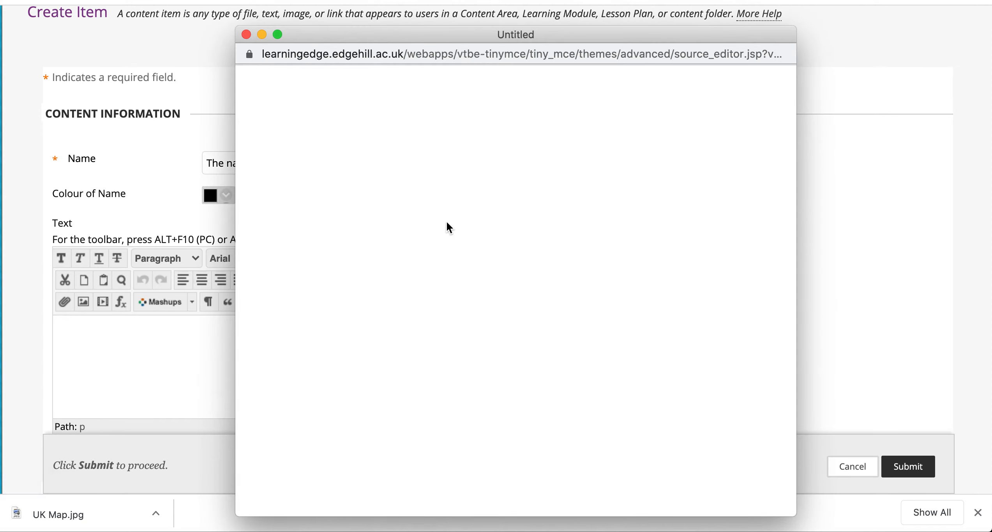
key("super+v")
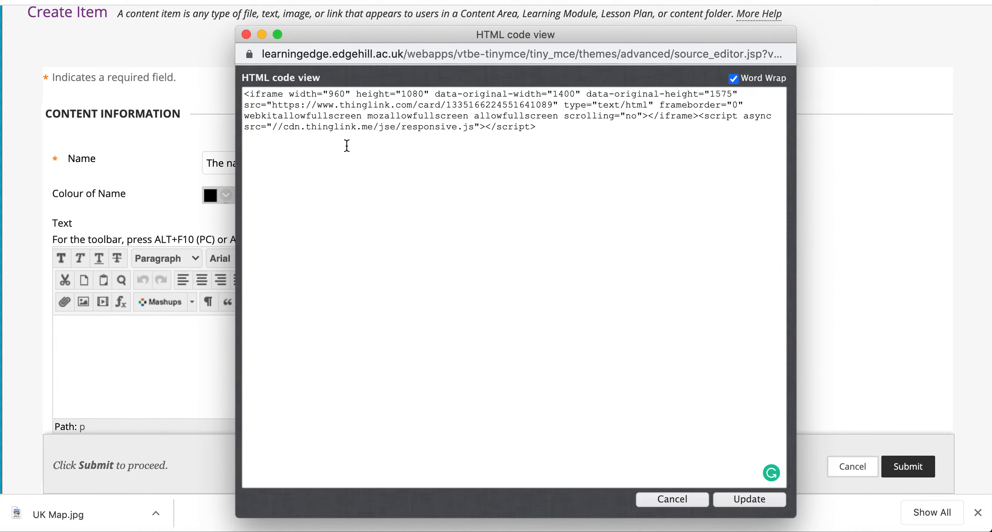
left_click(749, 503)
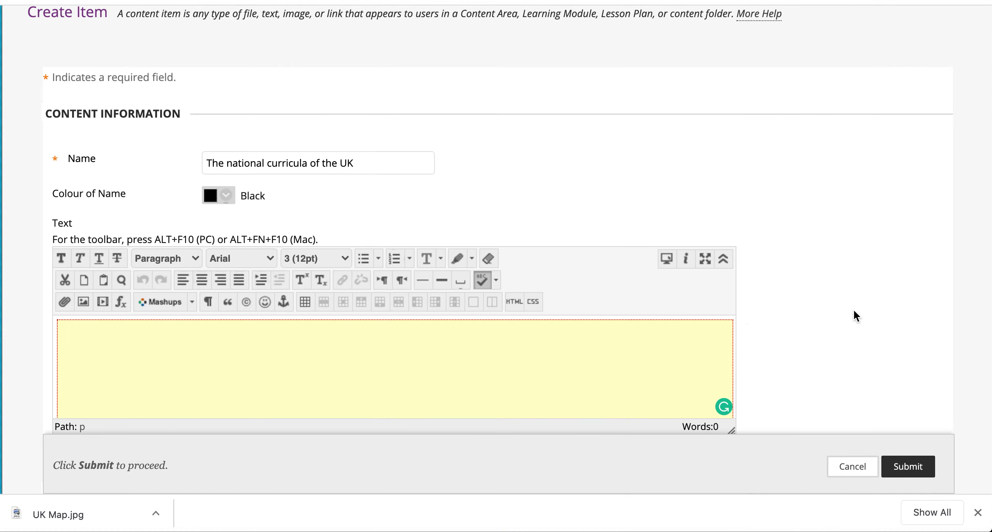
scroll(854, 310, "down", 10)
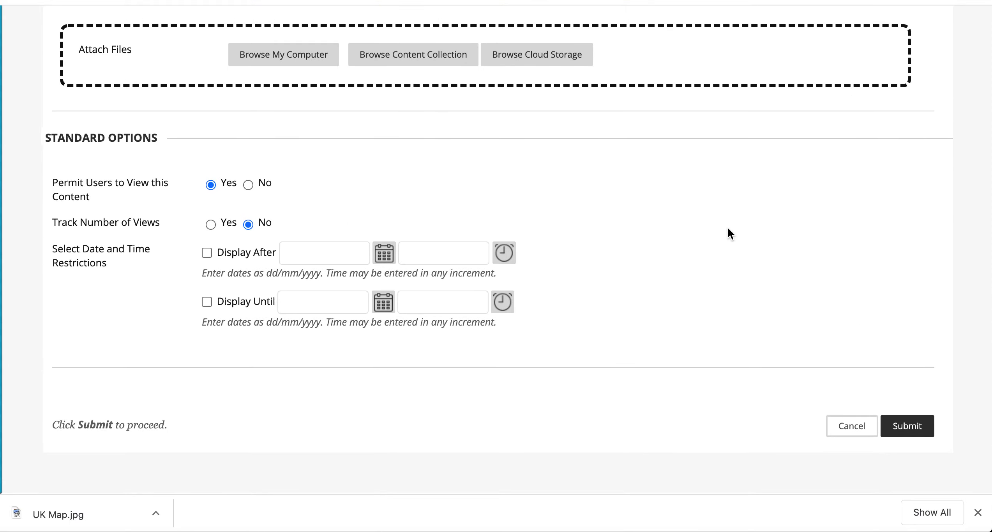
Step: Submit the new item on the national curricula of the UK and turn off the course's edit mode
left_click(912, 434)
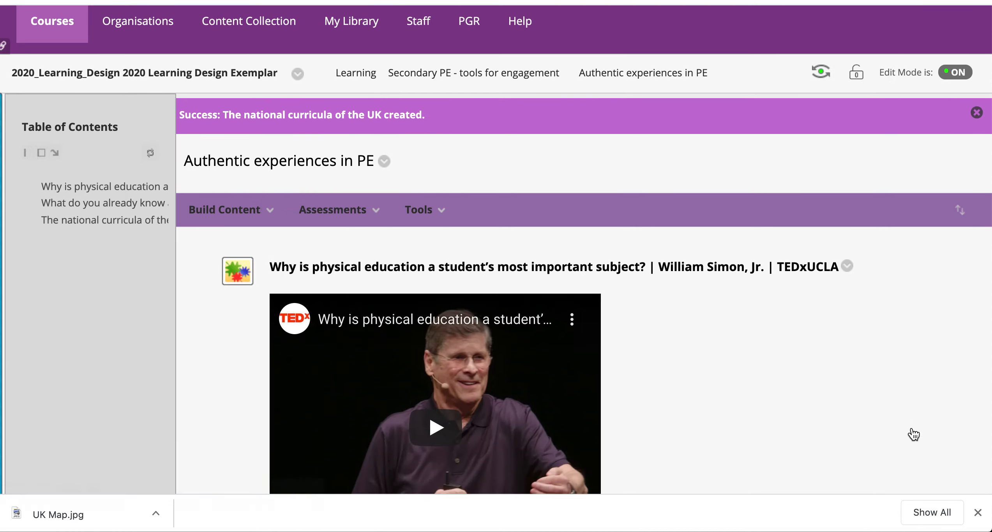
scroll(914, 434, "down", 8)
scroll(914, 433, "up", 8)
scroll(914, 434, "up", 1)
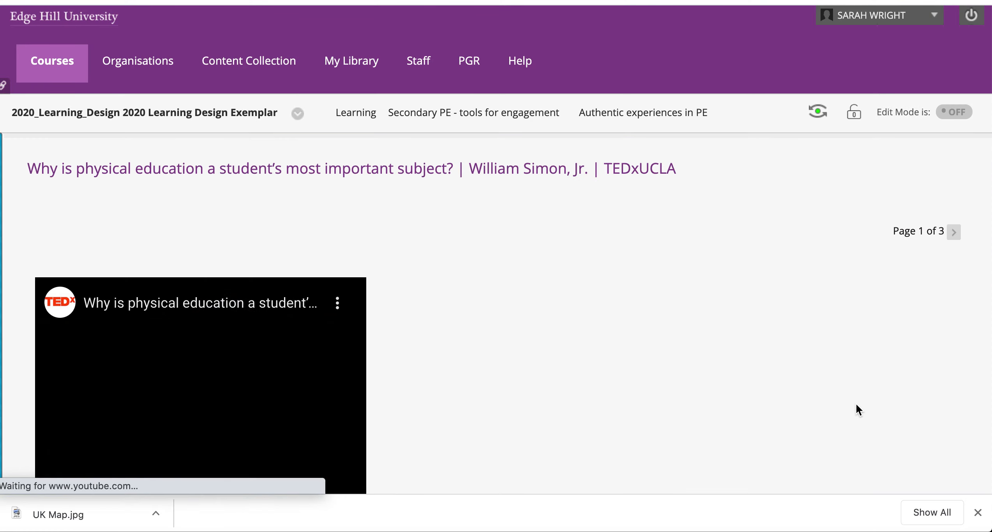
Step: Page through the "Authentic experiences in PE" module to its third page, "The national curricula of the UK"
scroll(857, 404, "down", 5)
scroll(857, 404, "up", 5)
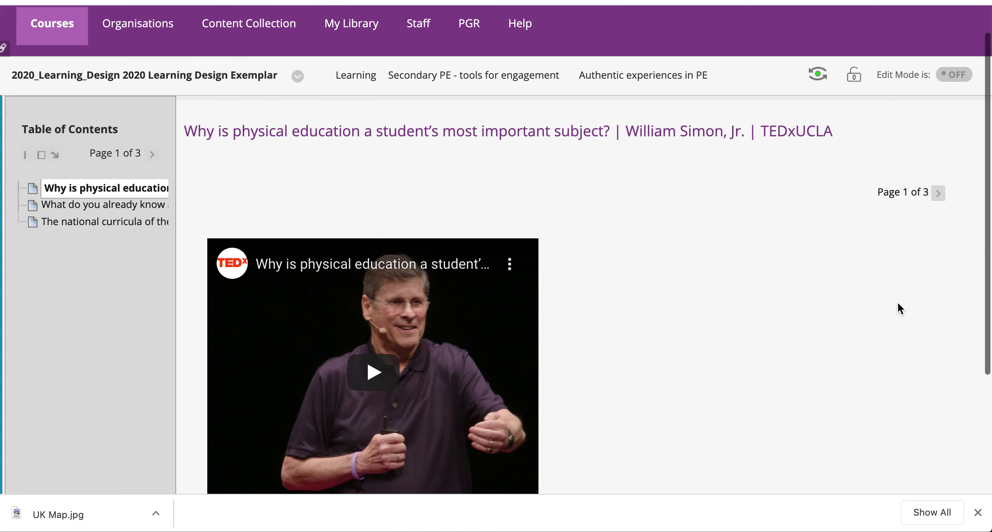
left_click(944, 194)
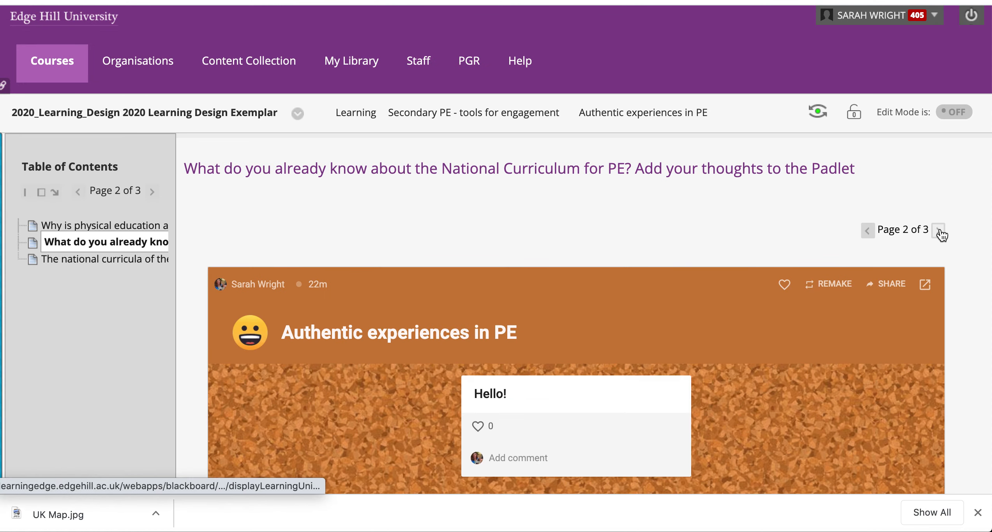
left_click(940, 231)
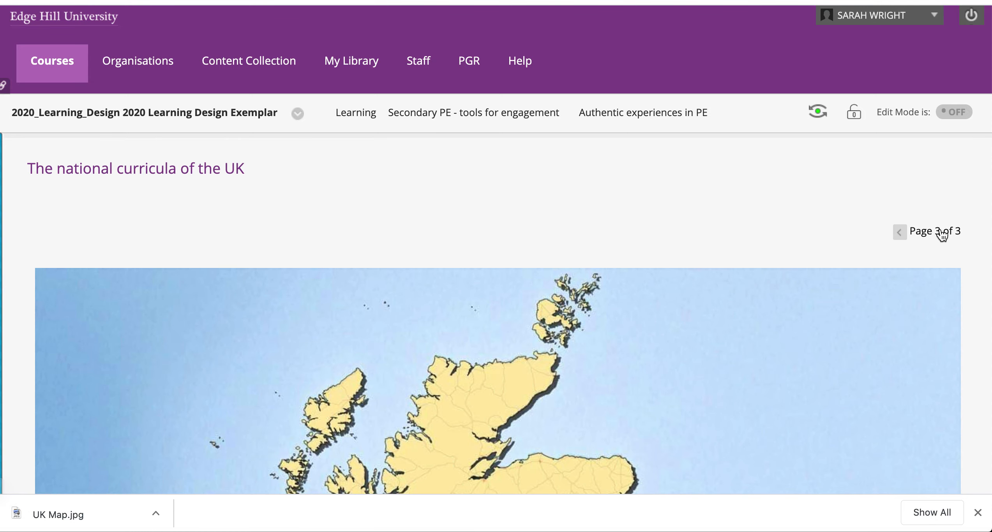
Step: Test the embedded UK map by opening the Wales tag and closing its pop-up
scroll(641, 353, "down", 7)
scroll(640, 349, "down", 10)
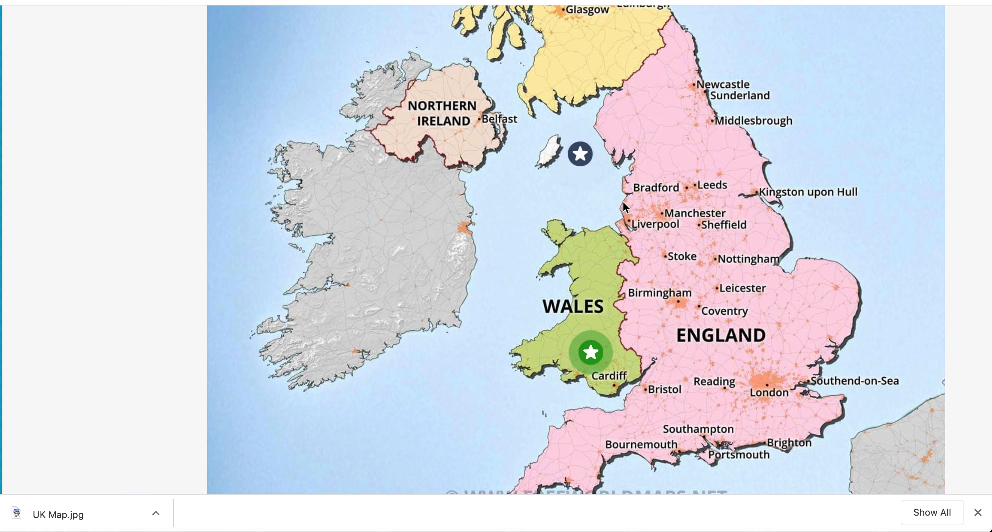
left_click(591, 353)
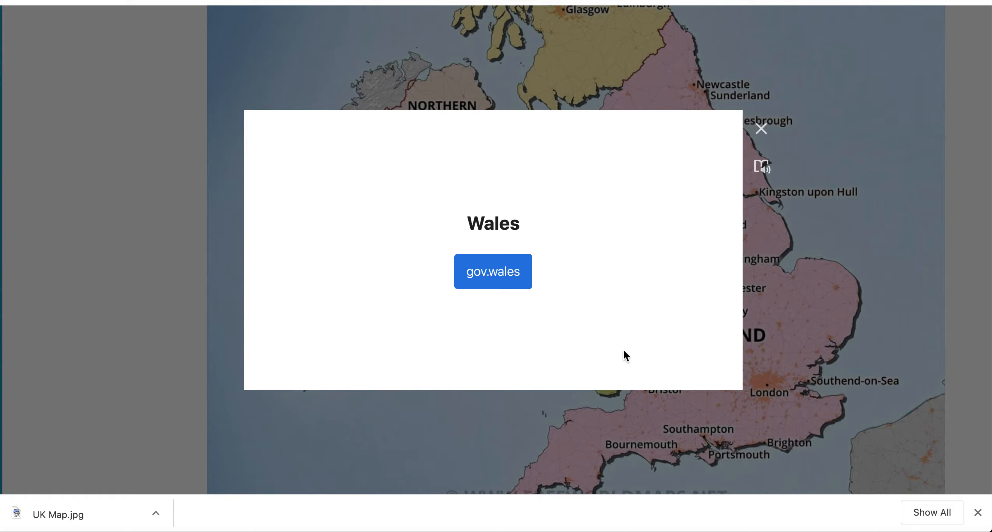
left_click(762, 129)
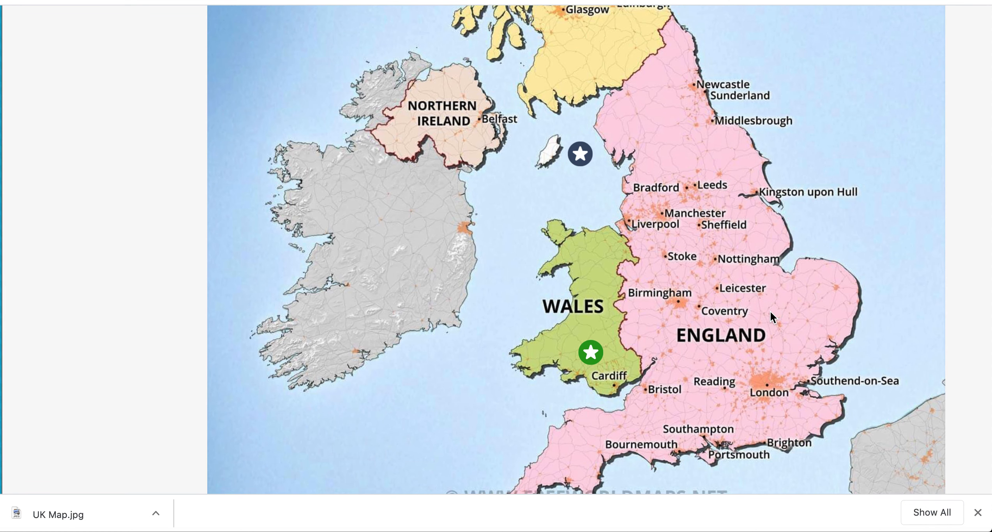